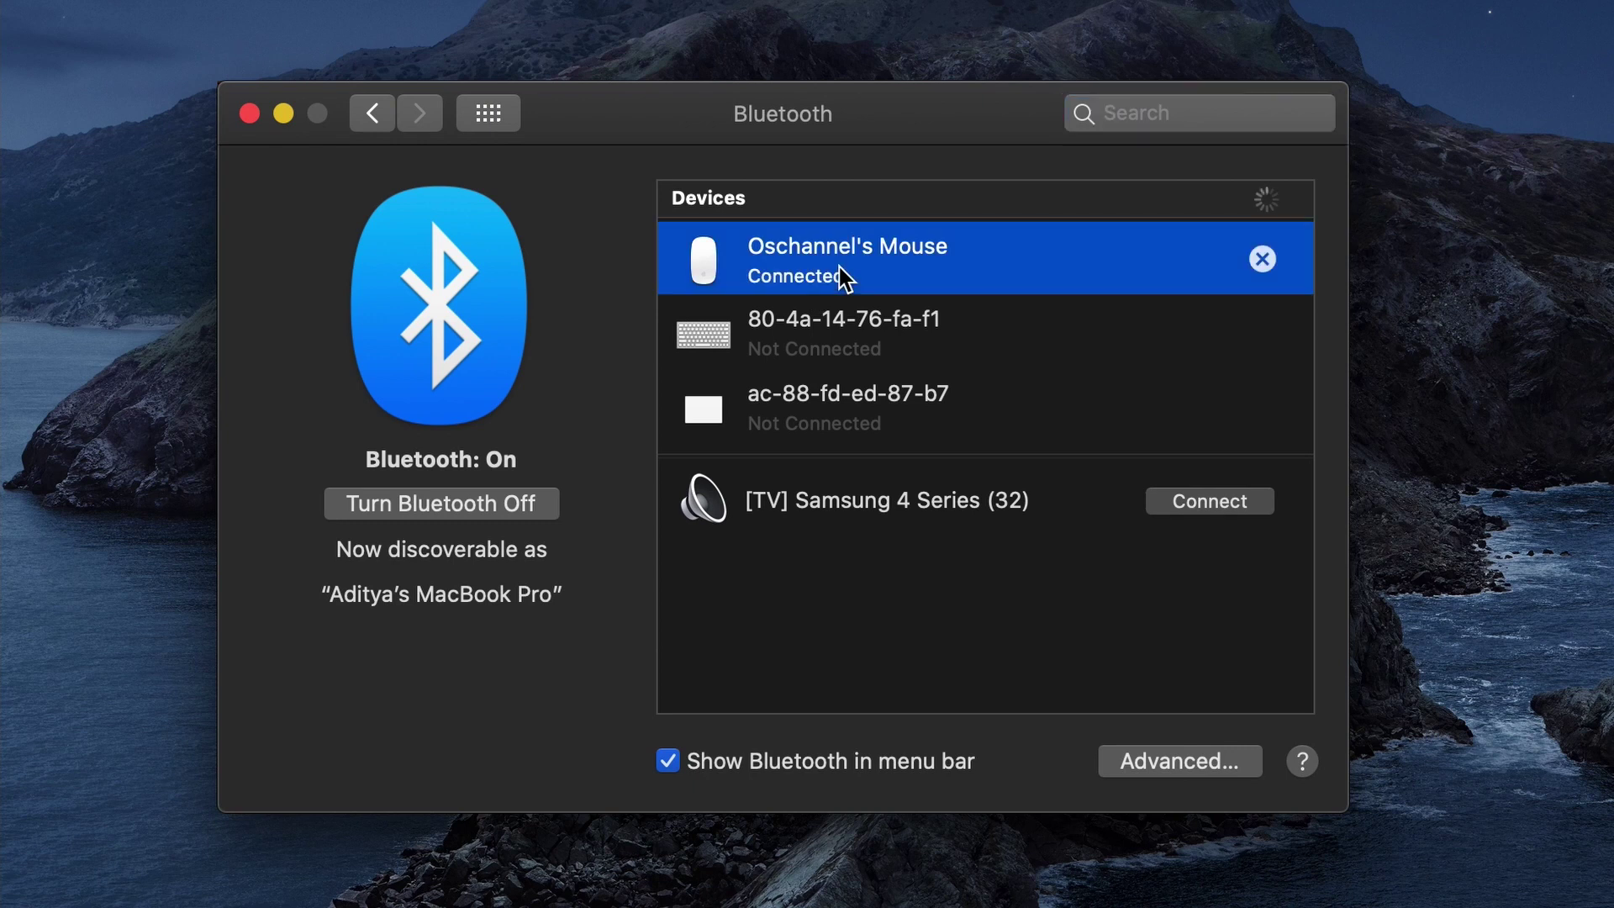
Rename the Bluetooth mouse 'Oschannel's Mouse' to 'Aditya's Mouse'.
{"action": "left_click", "coordinate": [903, 314]}
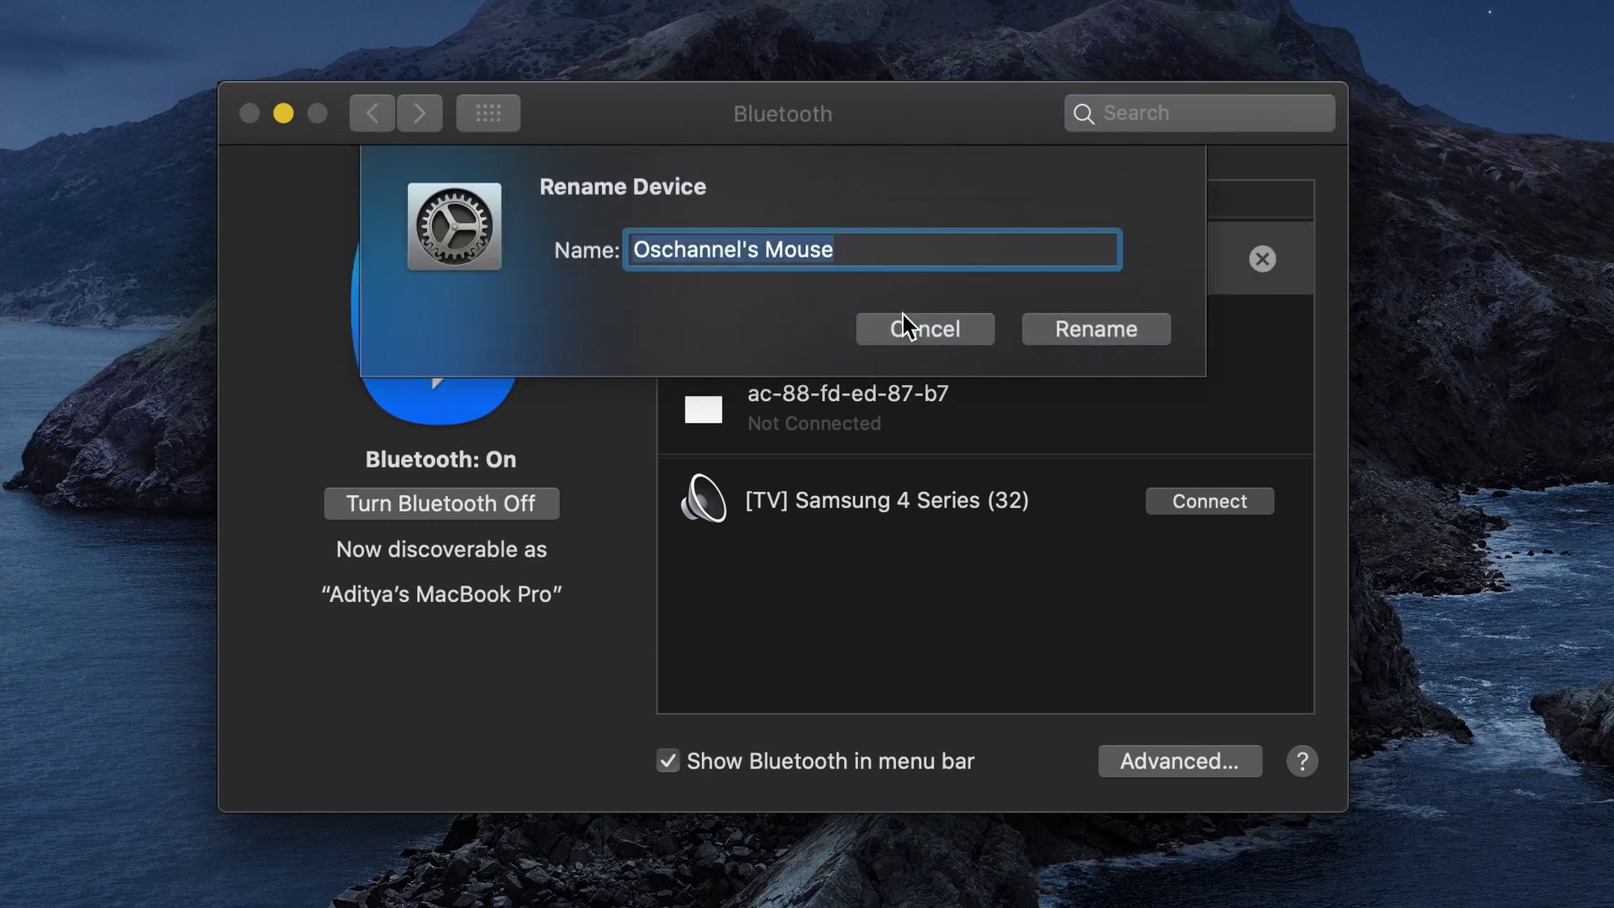
{"action": "type", "text": "Aditya's Mo"}
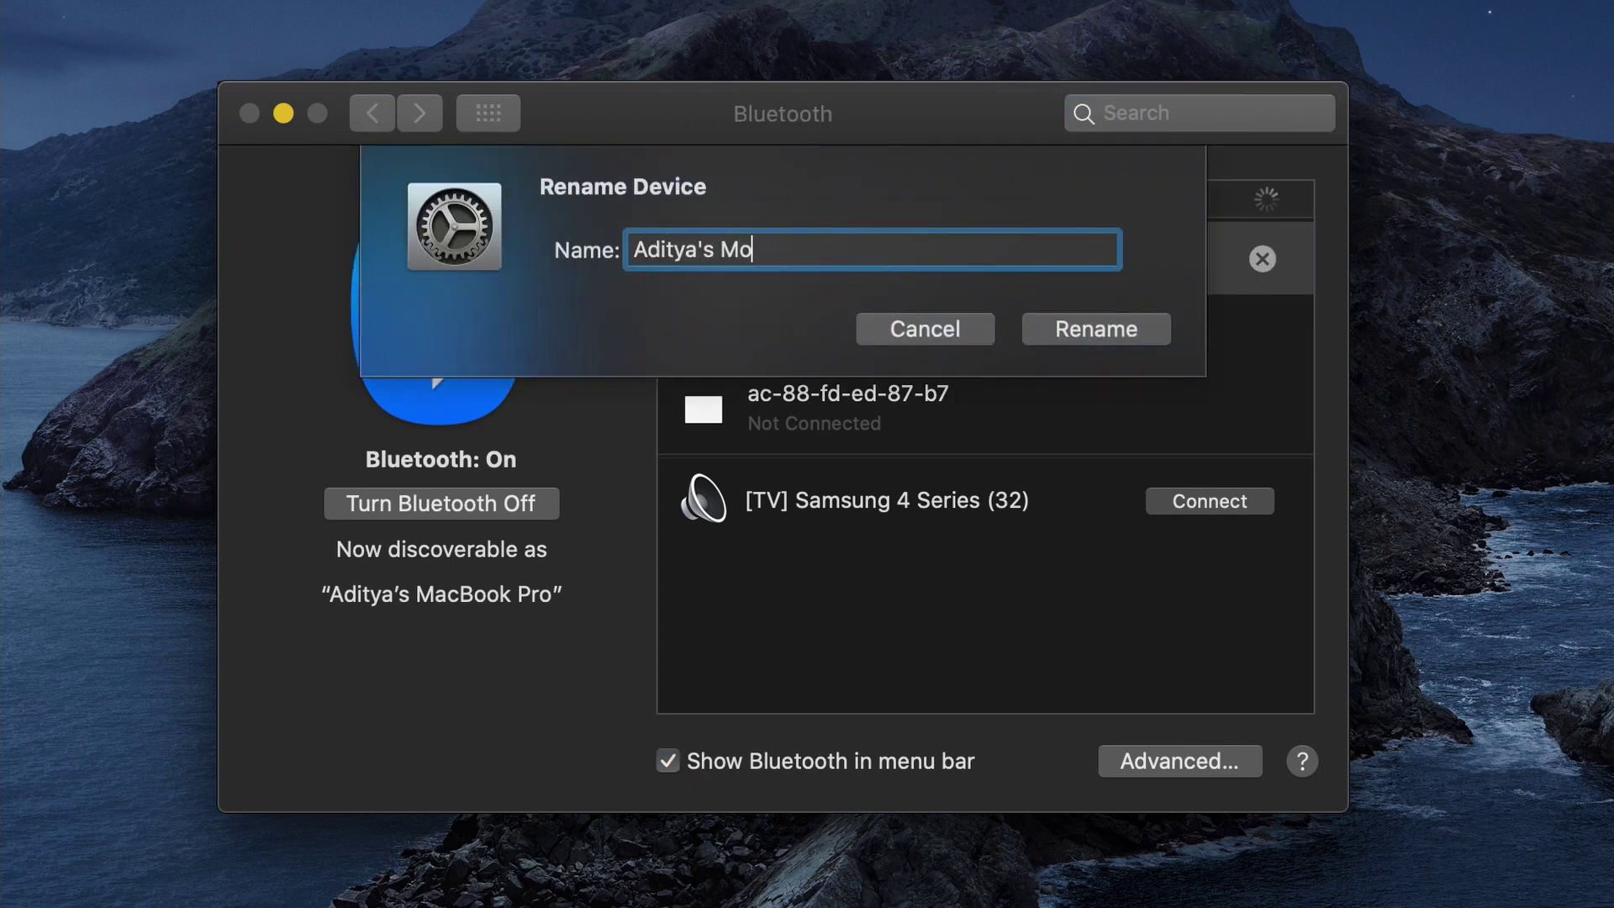
{"action": "type", "text": "use"}
{"action": "left_click", "coordinate": [1096, 329]}
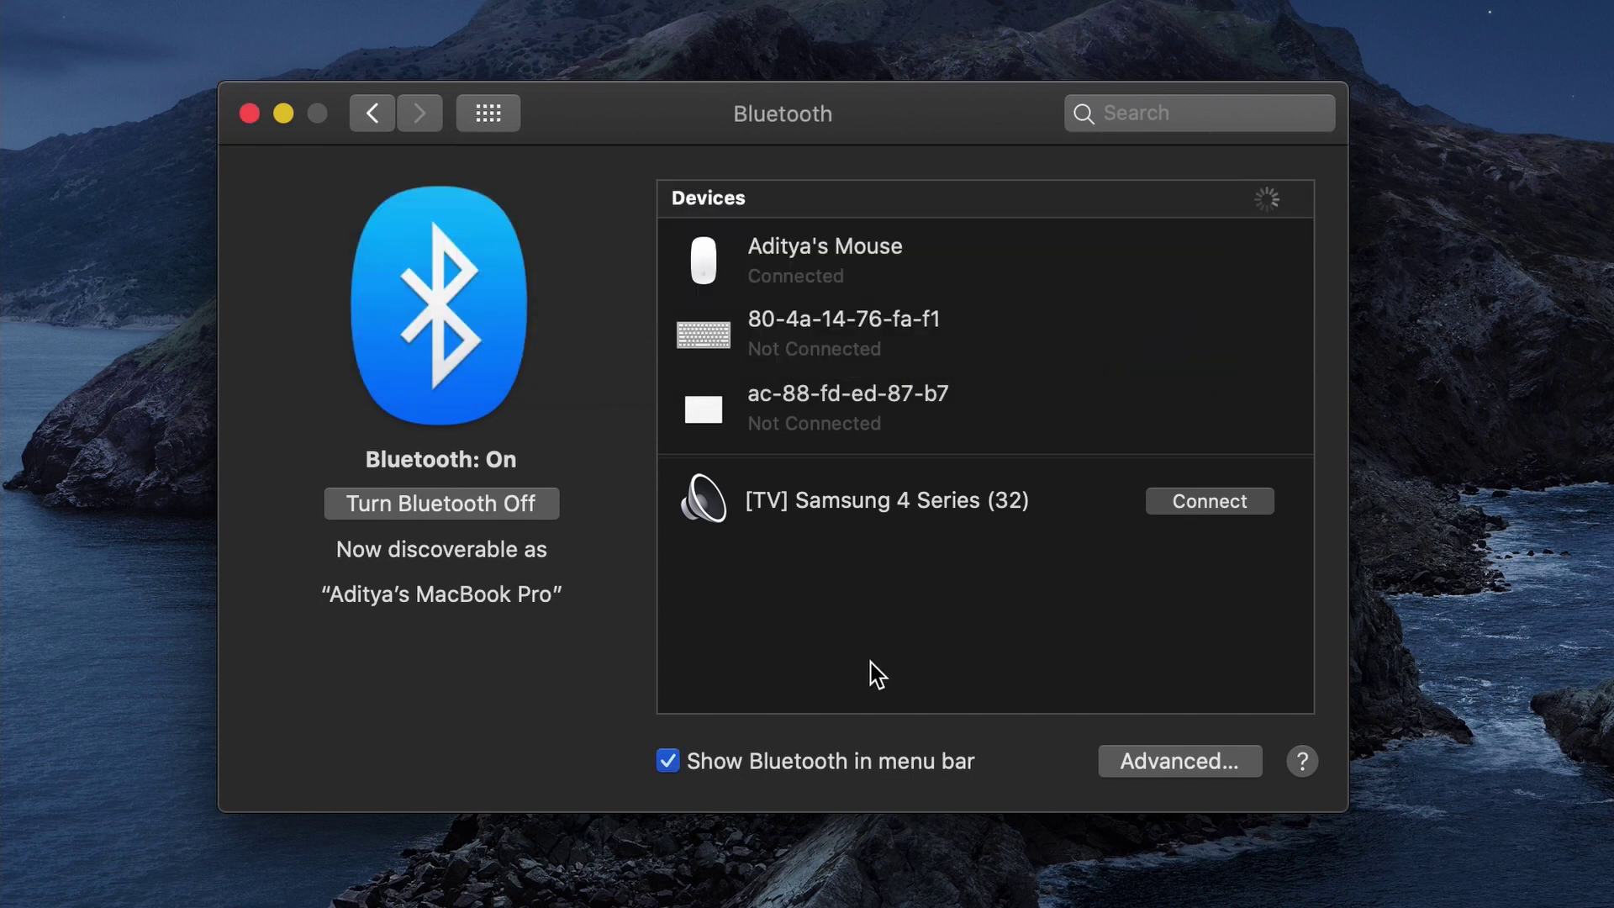
Toggle Bluetooth off and on, checking the mouse entry in between.
{"action": "left_click", "coordinate": [442, 504]}
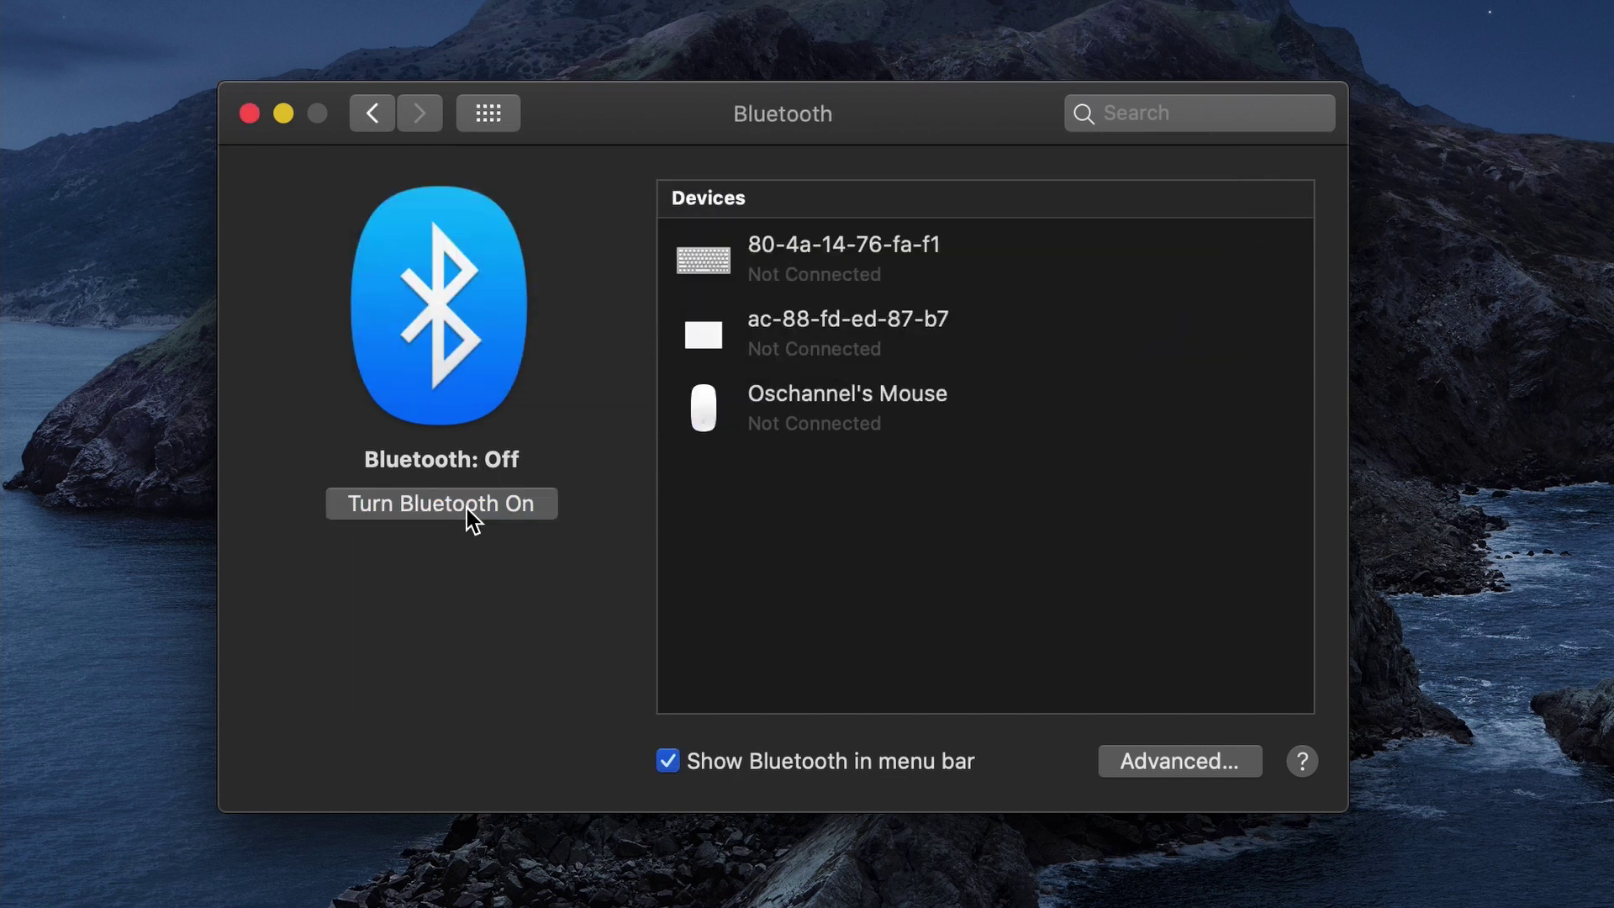
{"action": "left_click", "coordinate": [858, 406]}
{"action": "left_click", "coordinate": [1098, 672]}
{"action": "left_click", "coordinate": [487, 505]}
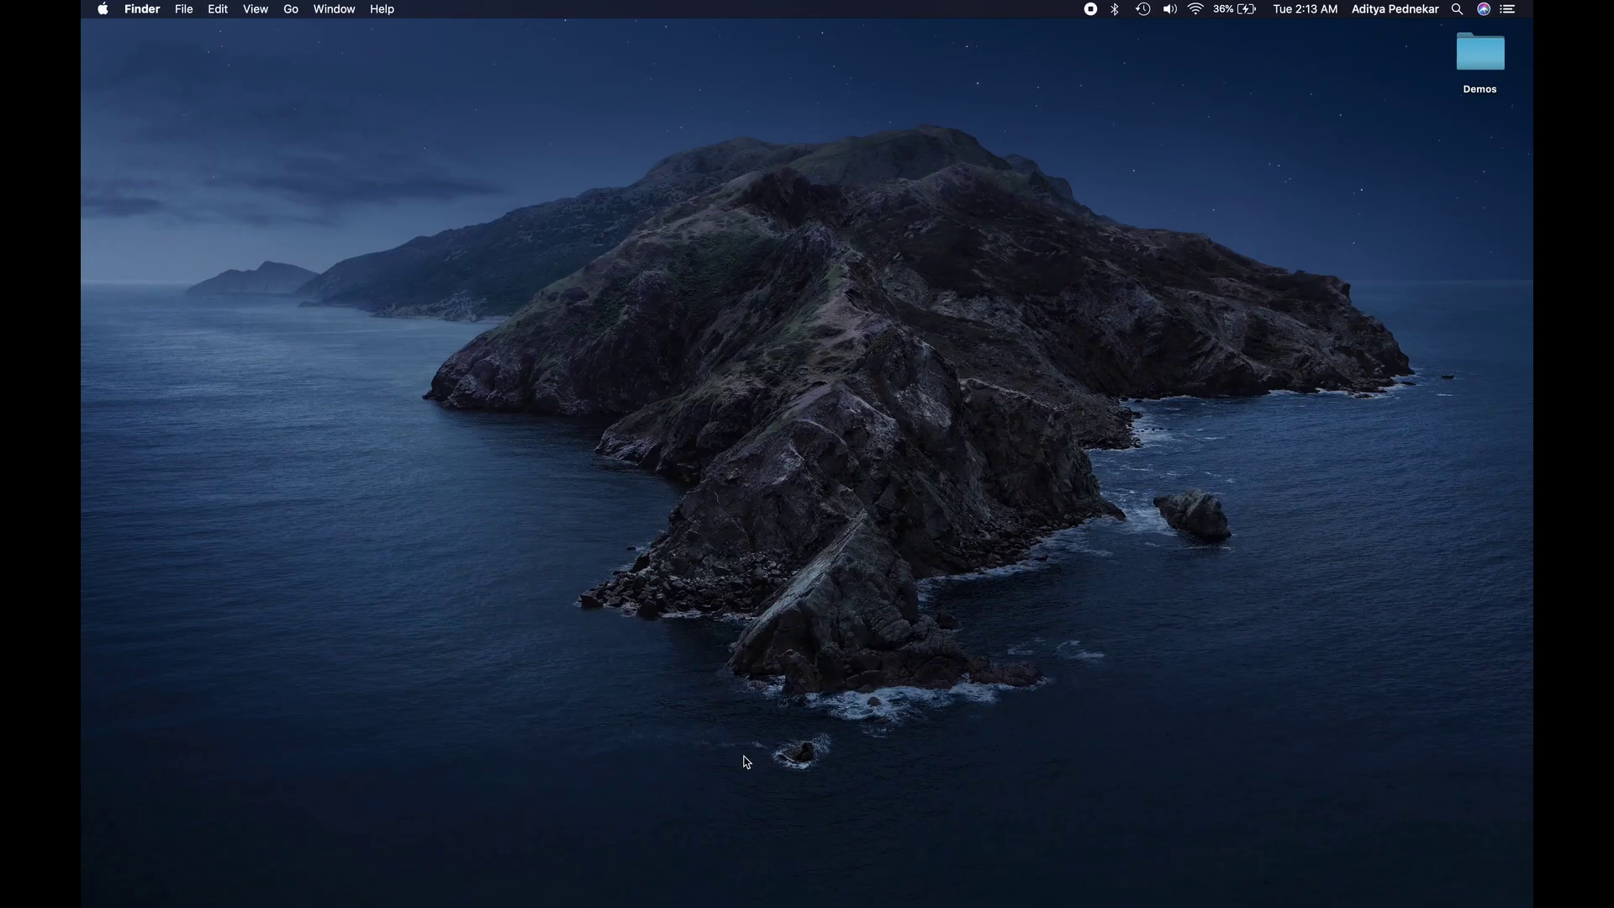
Relaunch System Preferences via Spotlight and open the Bluetooth pane.
{"action": "key", "text": "super+space"}
{"action": "type", "text": "syste"}
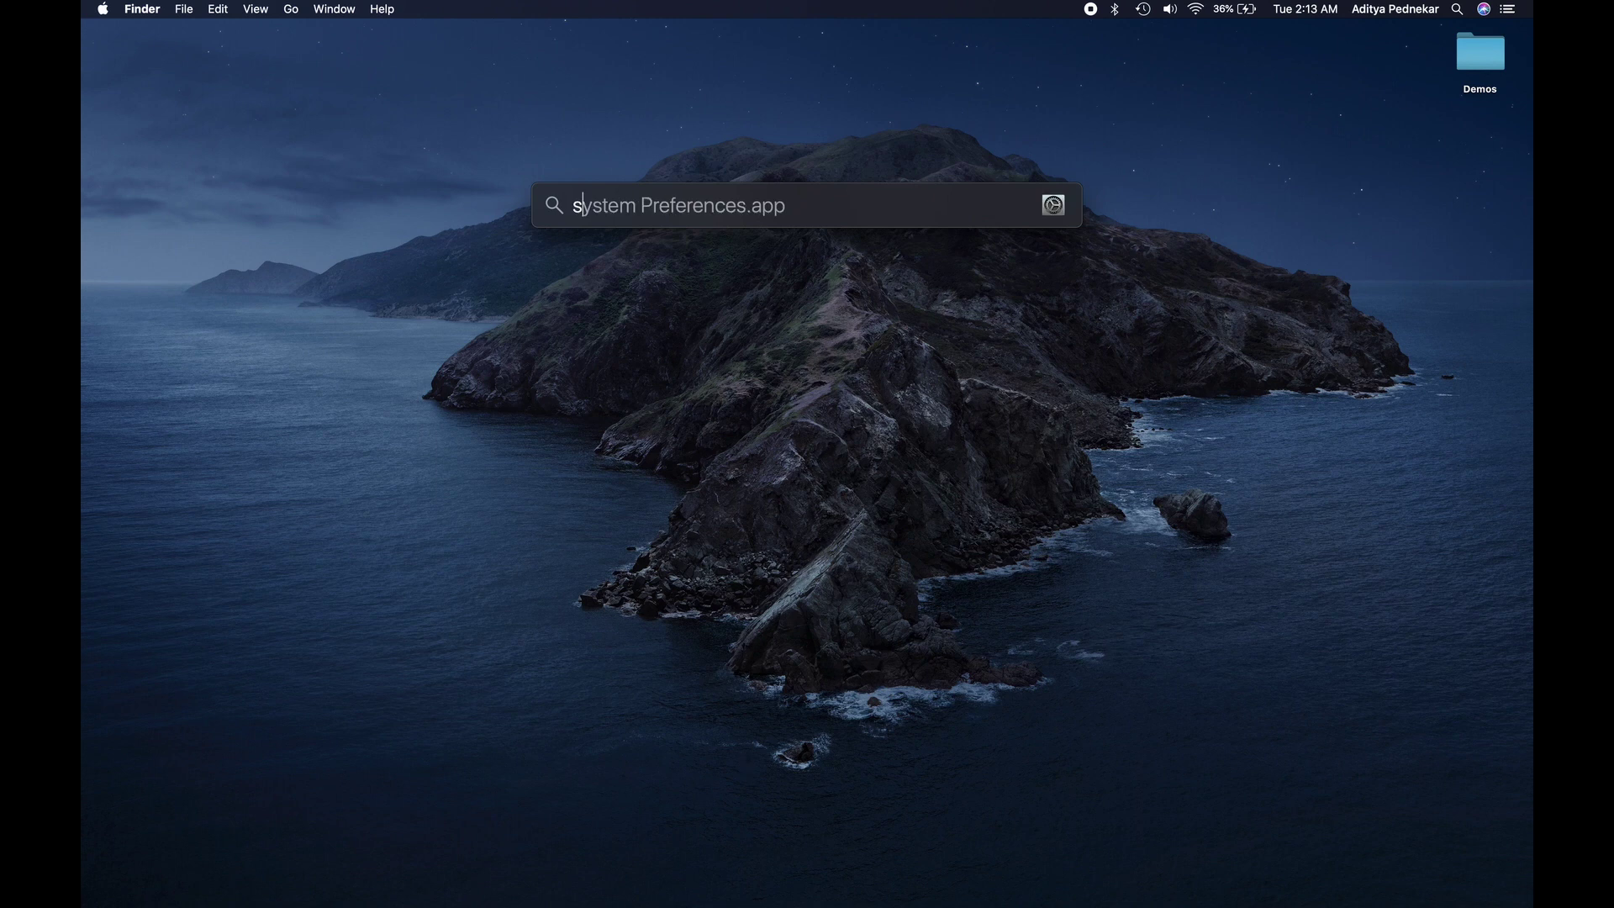
{"action": "type", "text": "m"}
{"action": "key", "text": "Return"}
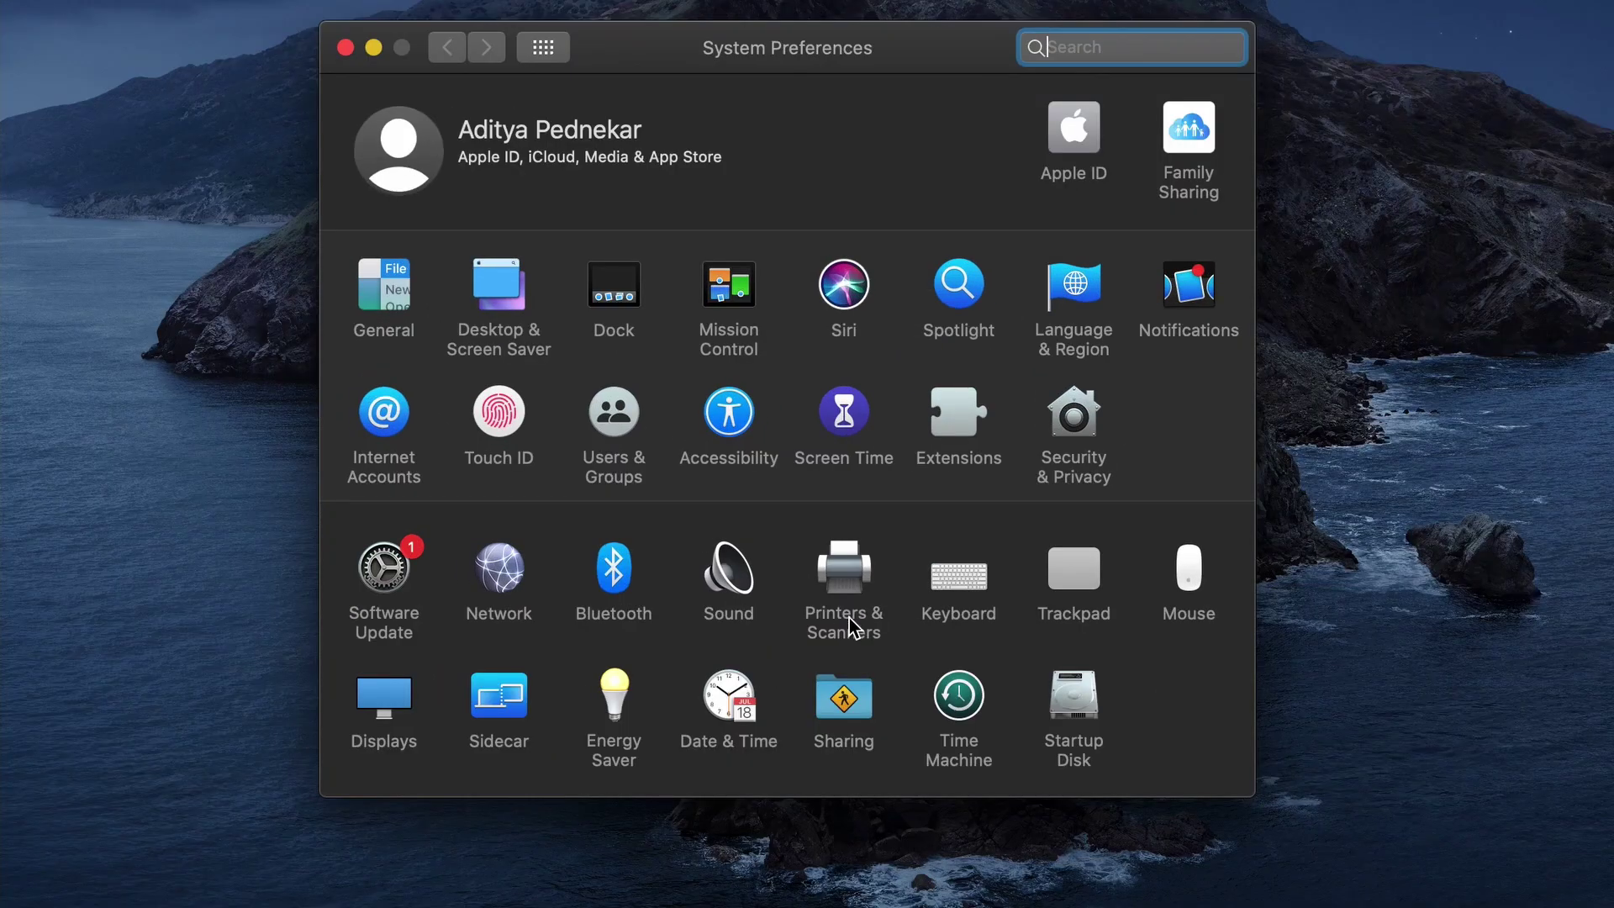
{"action": "left_click", "coordinate": [631, 573]}
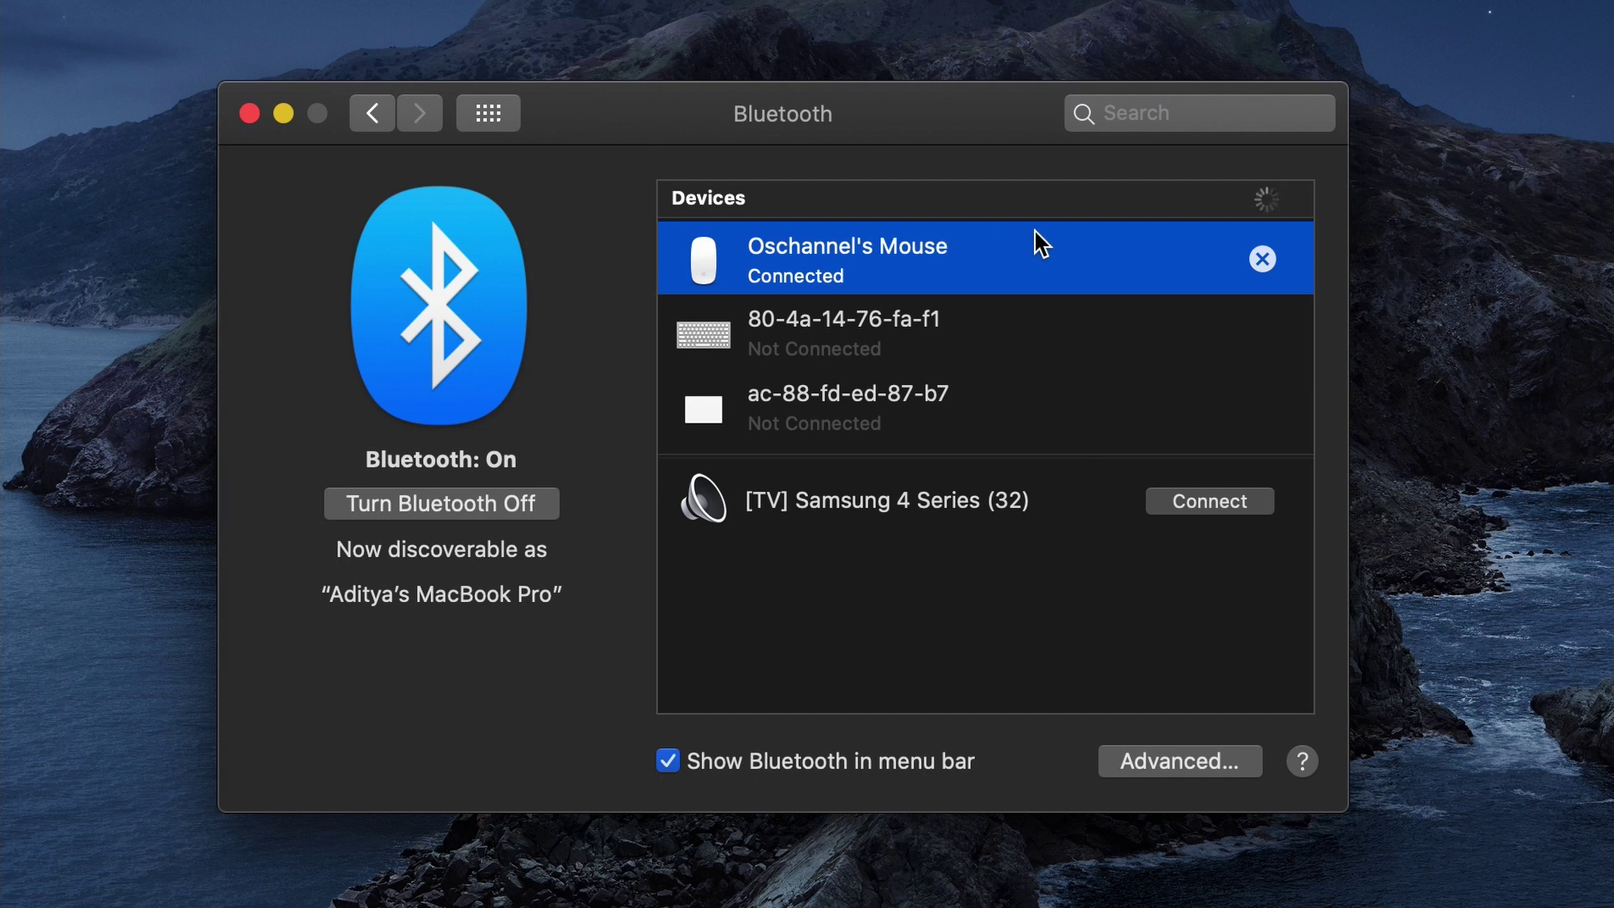
Choose Rename from the Oschannel's Mouse context menu.
{"action": "right_click", "coordinate": [986, 268]}
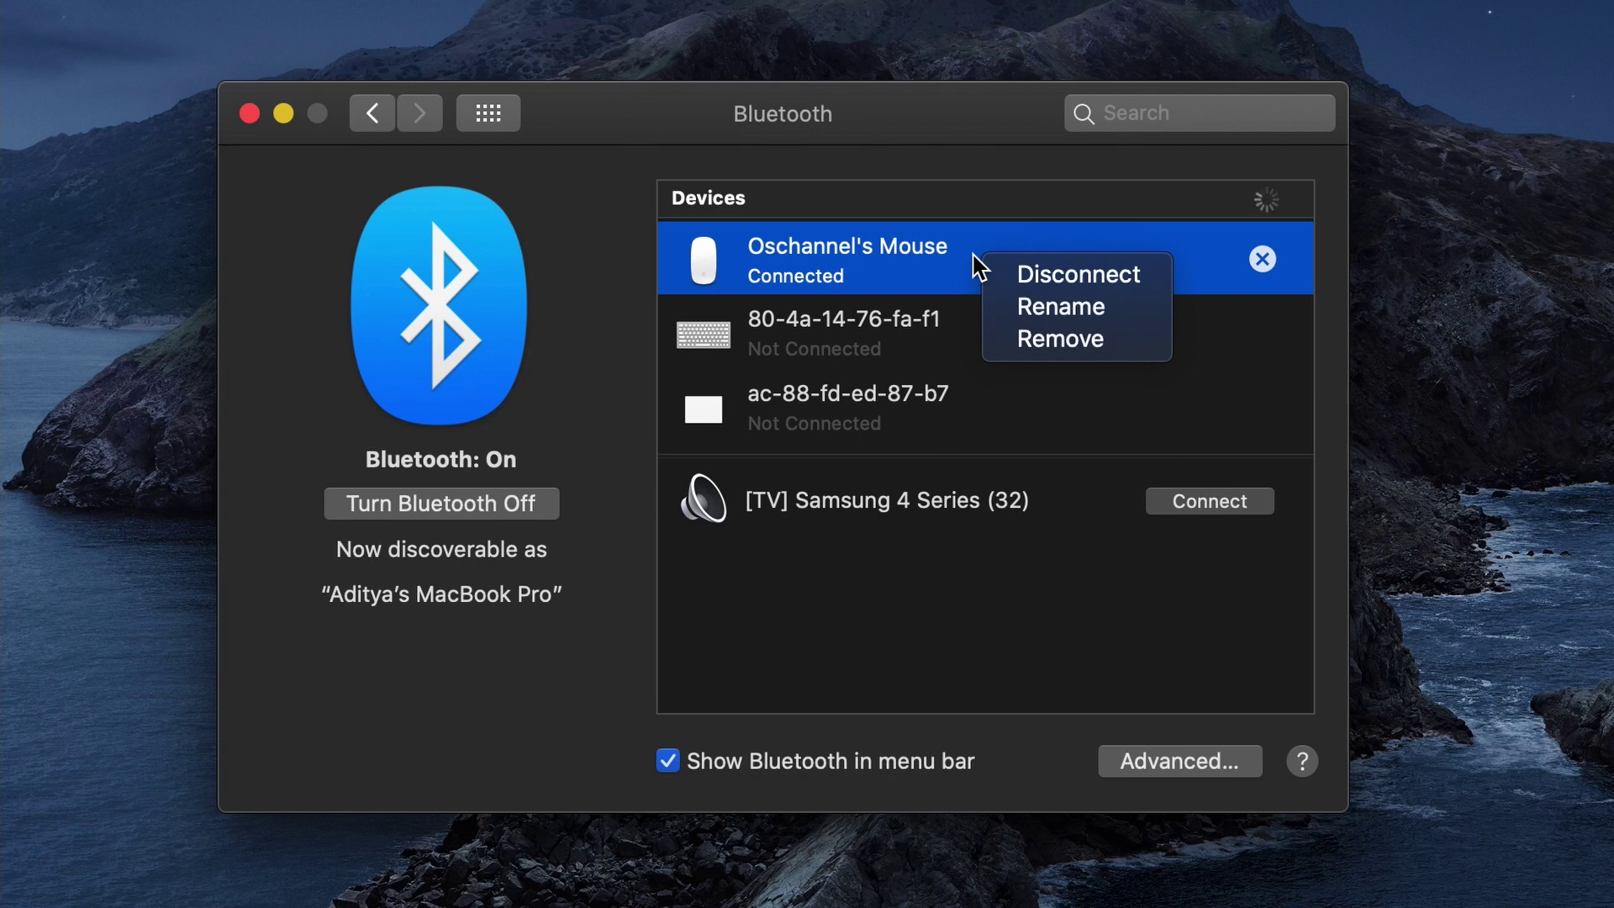
{"action": "left_click", "coordinate": [1045, 308]}
{"action": "type", "text": "Aditya"}
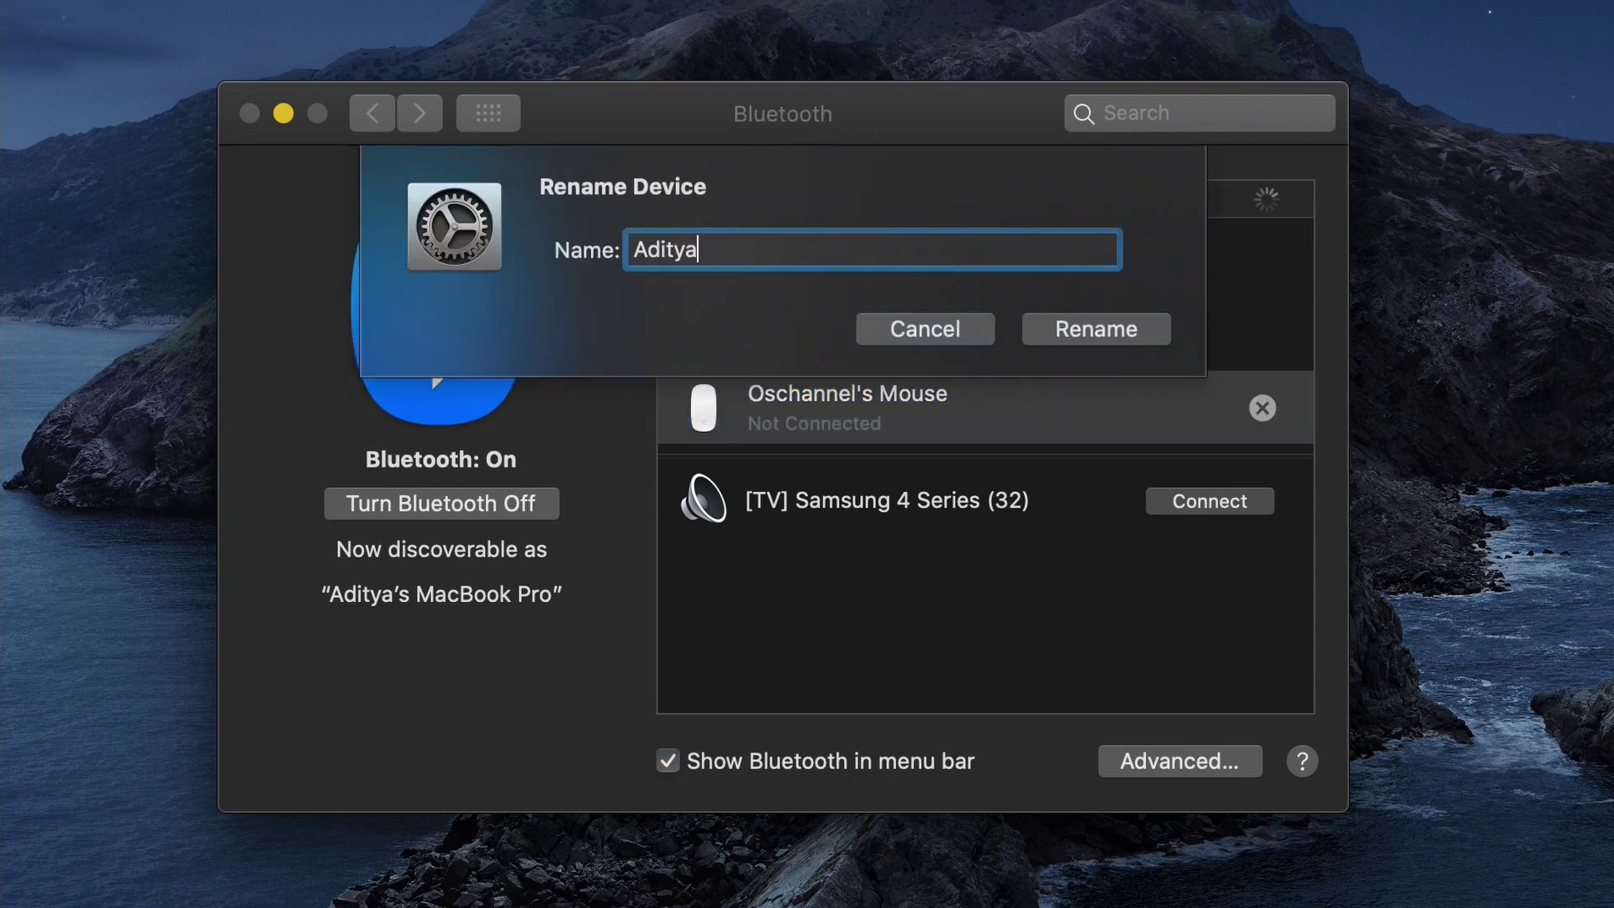
{"action": "type", "text": "s Mouse"}
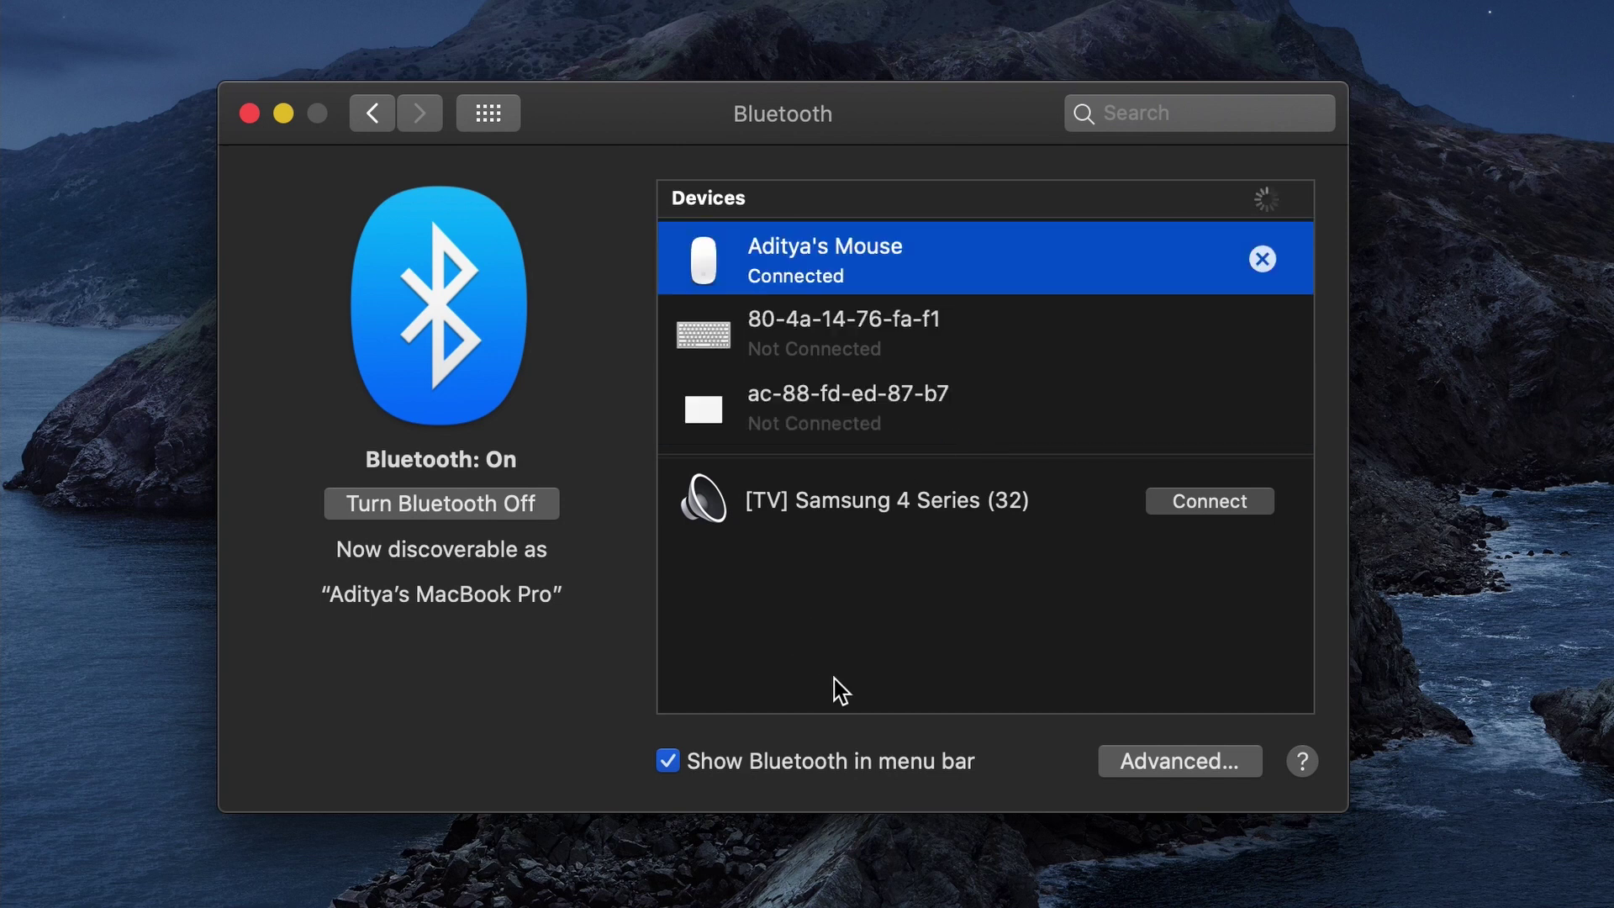
Toggle Bluetooth off and on, checking that the mouse is still 'Aditya's Mouse'.
{"action": "left_click", "coordinate": [490, 506]}
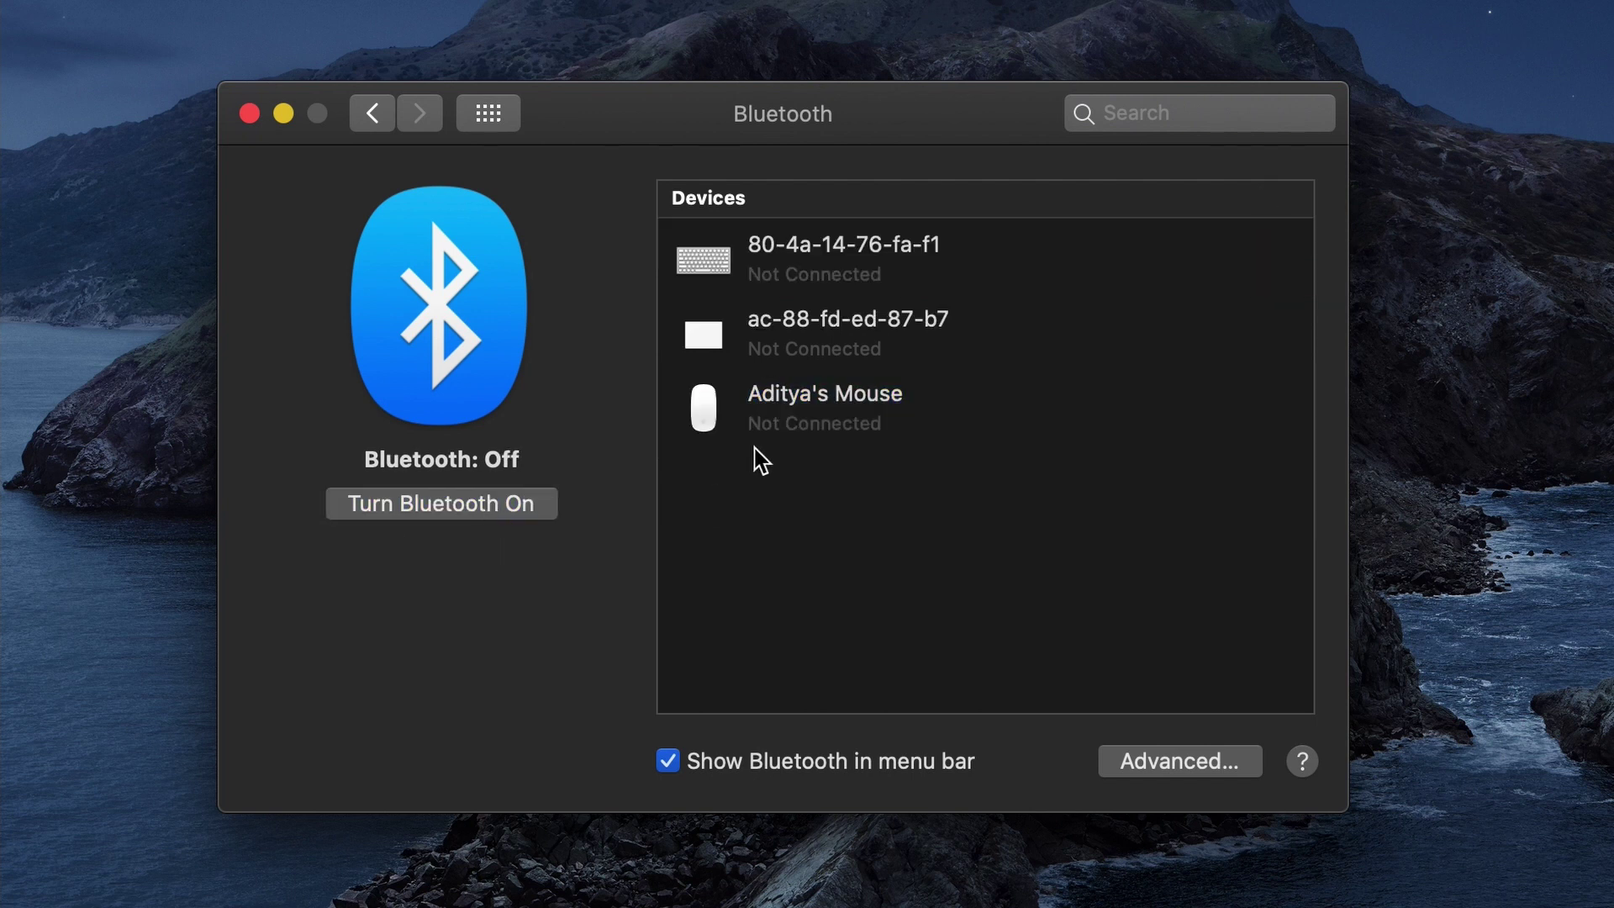
{"action": "left_click", "coordinate": [772, 436]}
{"action": "left_click", "coordinate": [473, 509]}
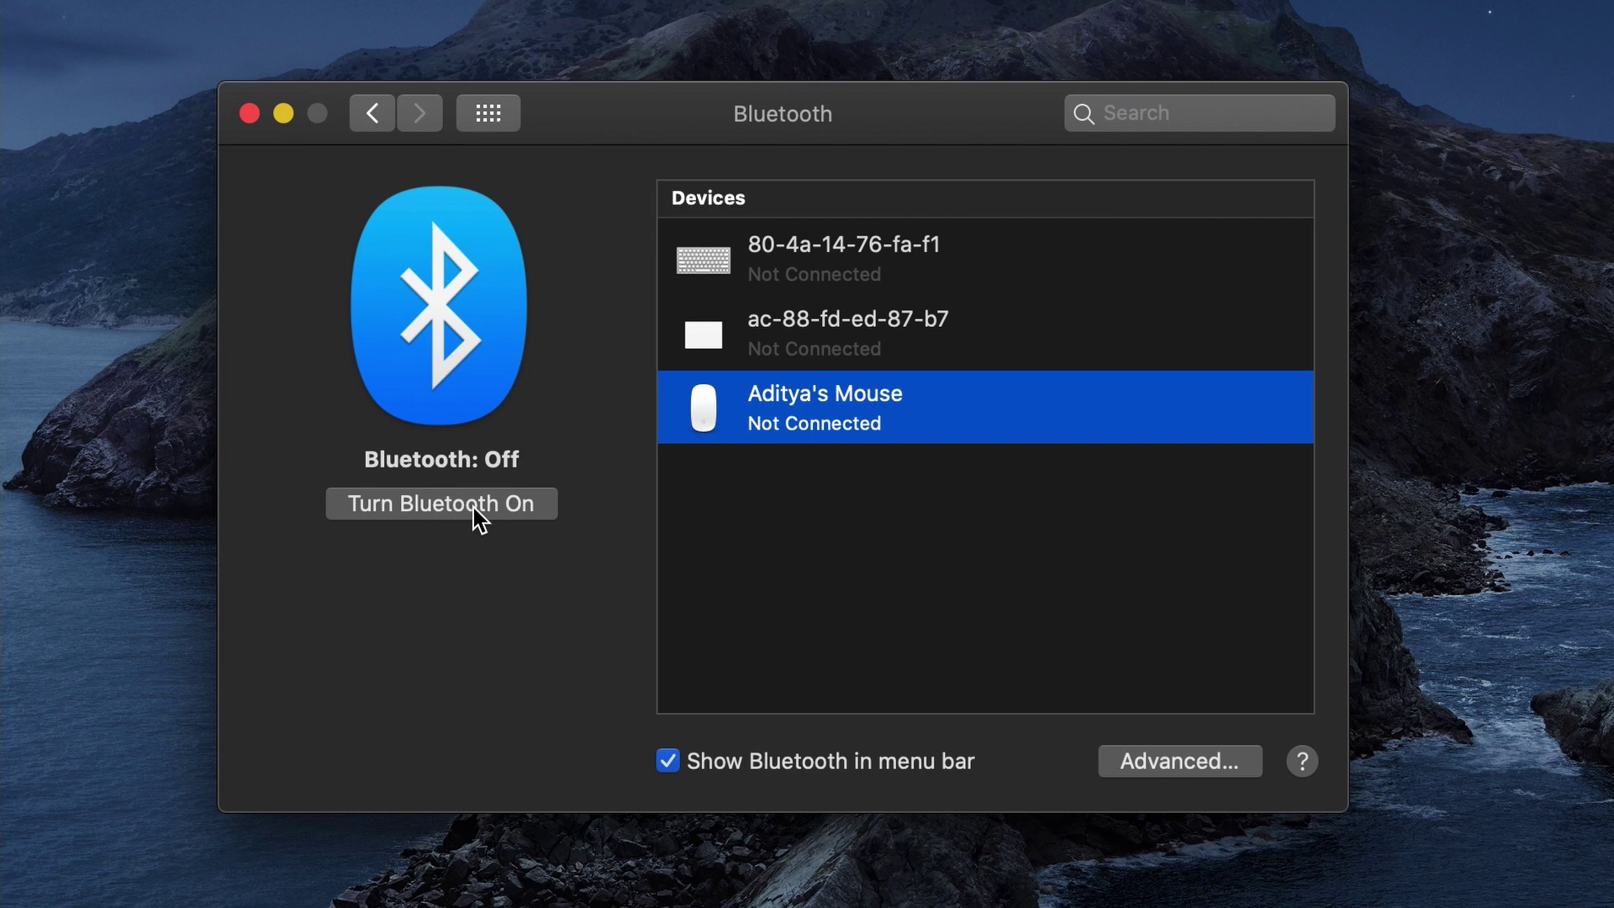